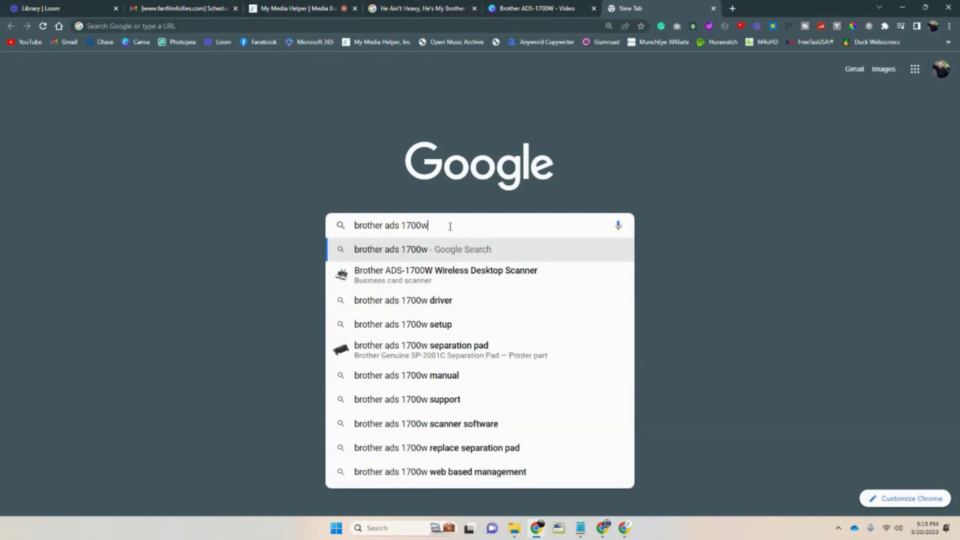
- Search Google for "brother ads 1700w driver" and open the ADS-1700W downloads list for Windows 11
{"action": "type", "text": "w"}
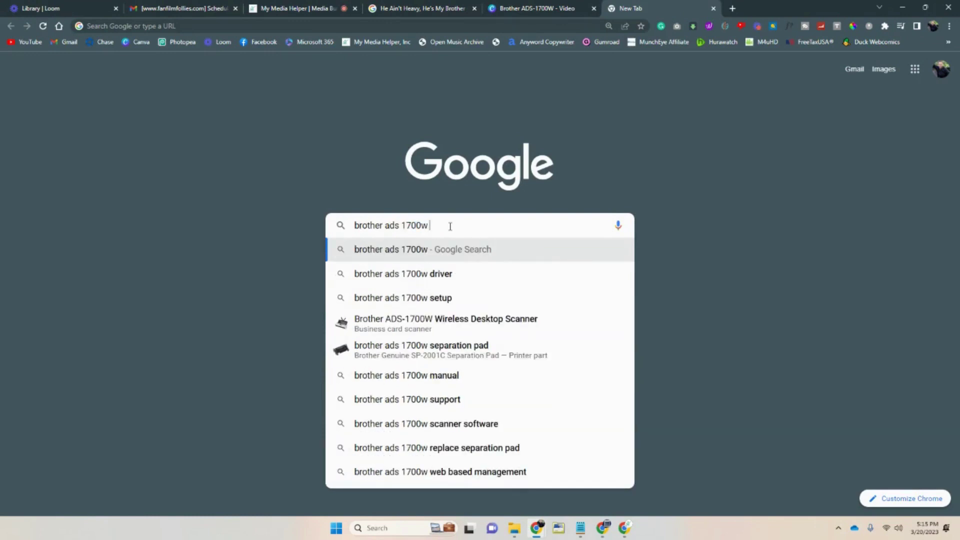
{"action": "left_click", "coordinate": [463, 273]}
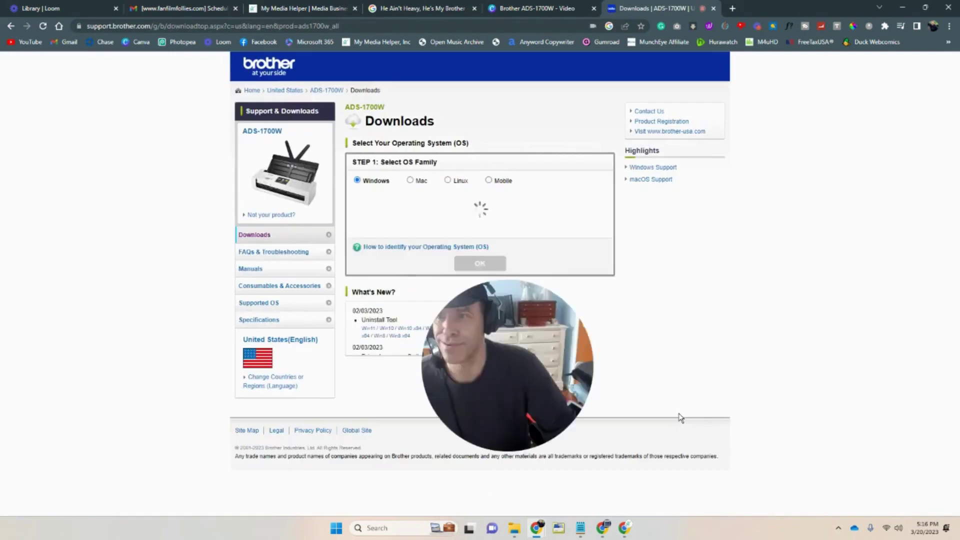
{"action": "left_click_drag", "start_coordinate": [561, 386], "coordinate": [806, 292]}
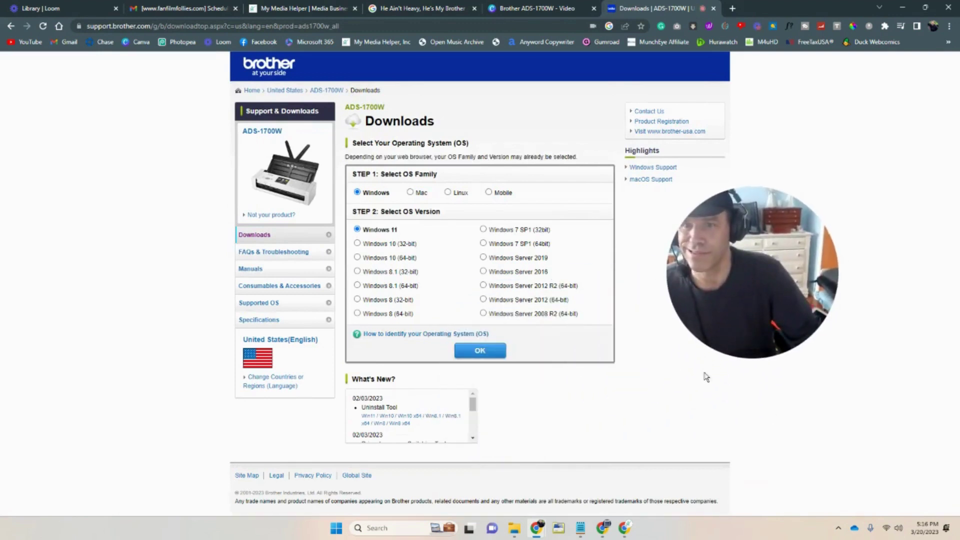
{"action": "left_click", "coordinate": [485, 352]}
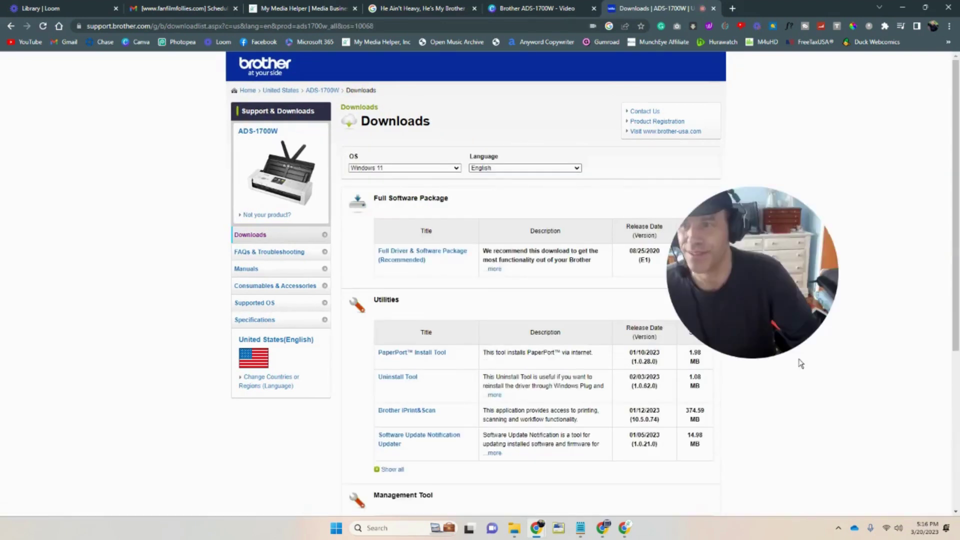
- Download the Full Driver & Software Package (Recommended), agreeing to its EULA
{"action": "left_click_drag", "start_coordinate": [730, 310], "coordinate": [181, 277]}
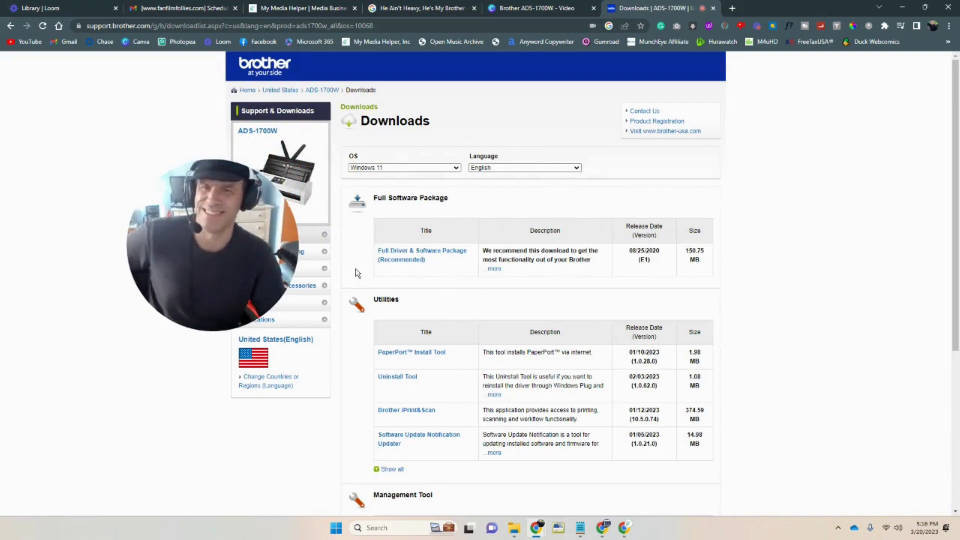
{"action": "left_click", "coordinate": [392, 259]}
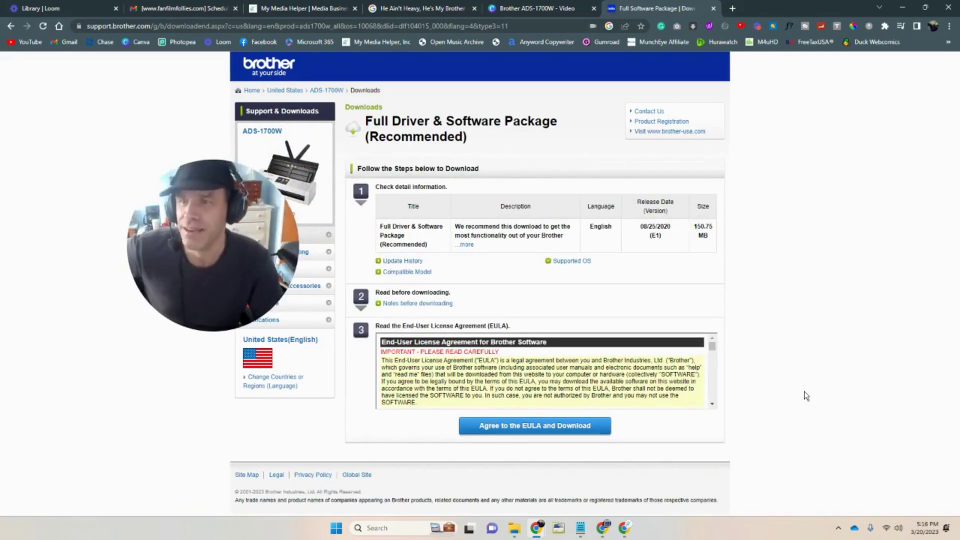
{"action": "scroll", "coordinate": [714, 392], "scroll_direction": "down", "scroll_amount": 10}
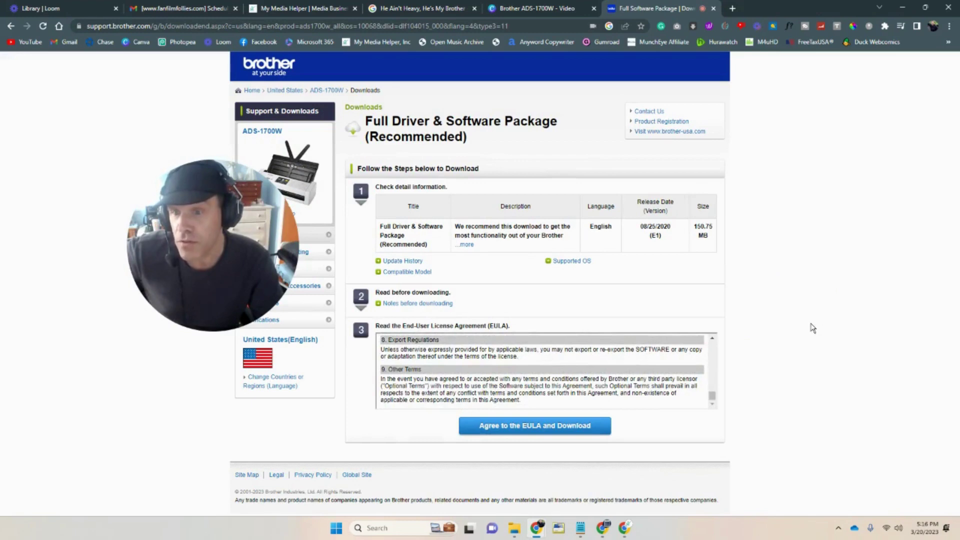
{"action": "left_click", "coordinate": [572, 428]}
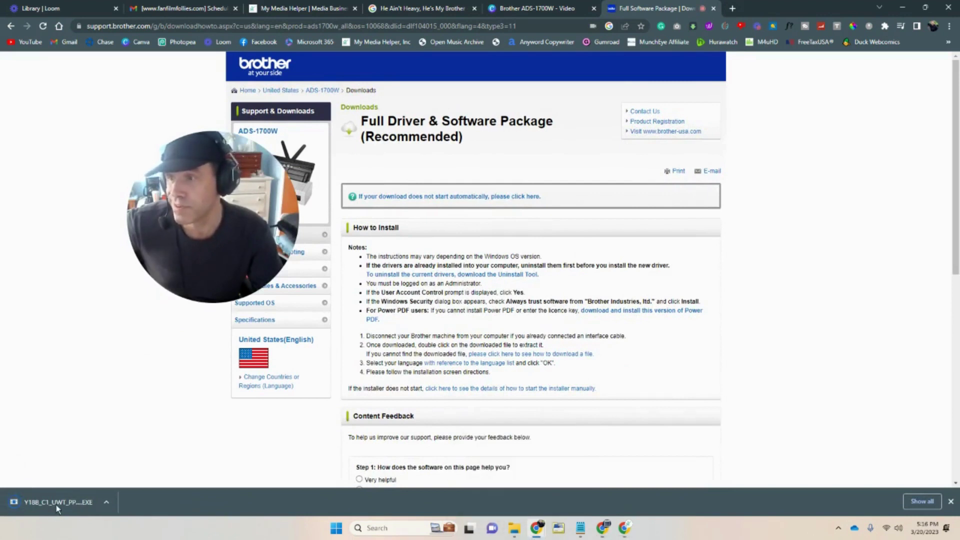
- Launch the downloaded Brother driver installer and allow it to run
{"action": "left_click", "coordinate": [56, 502]}
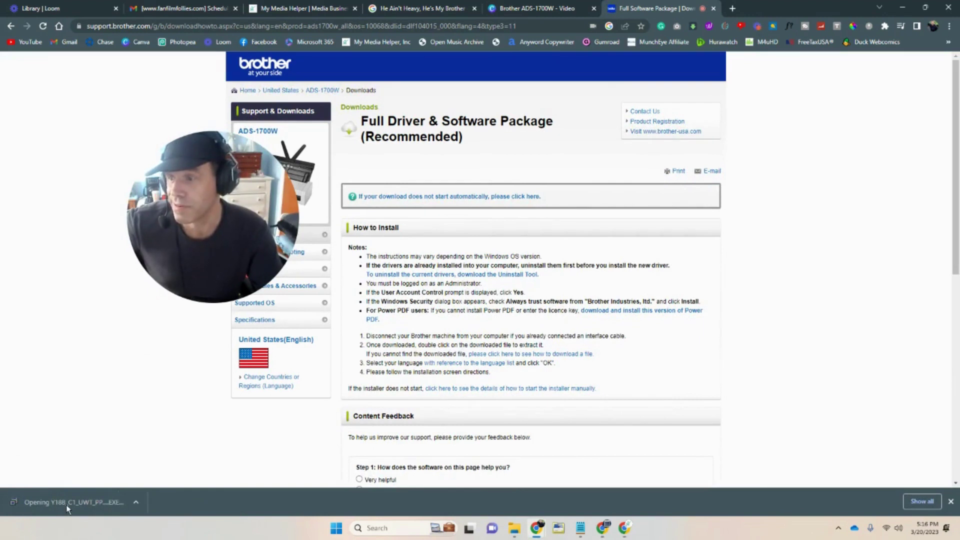
{"action": "left_click", "coordinate": [58, 501]}
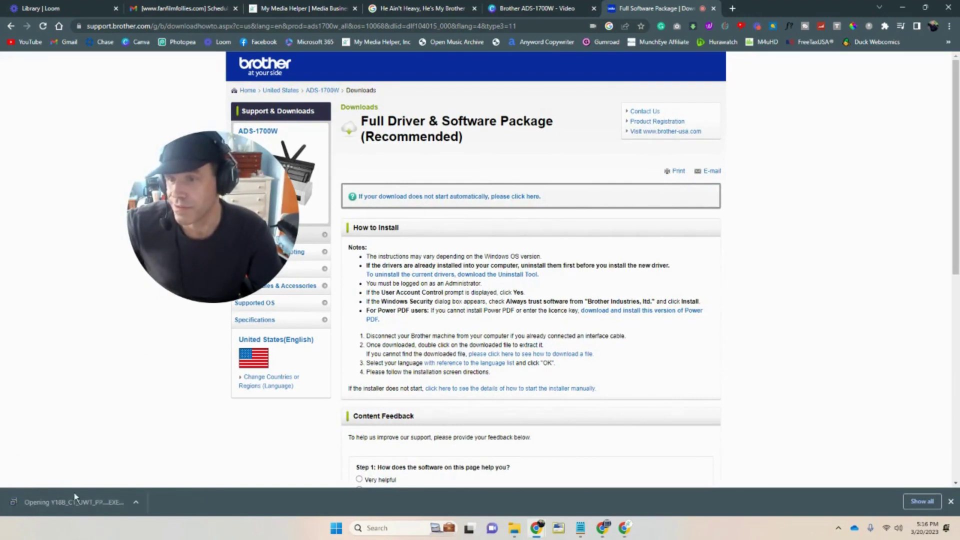
{"action": "left_click", "coordinate": [521, 298]}
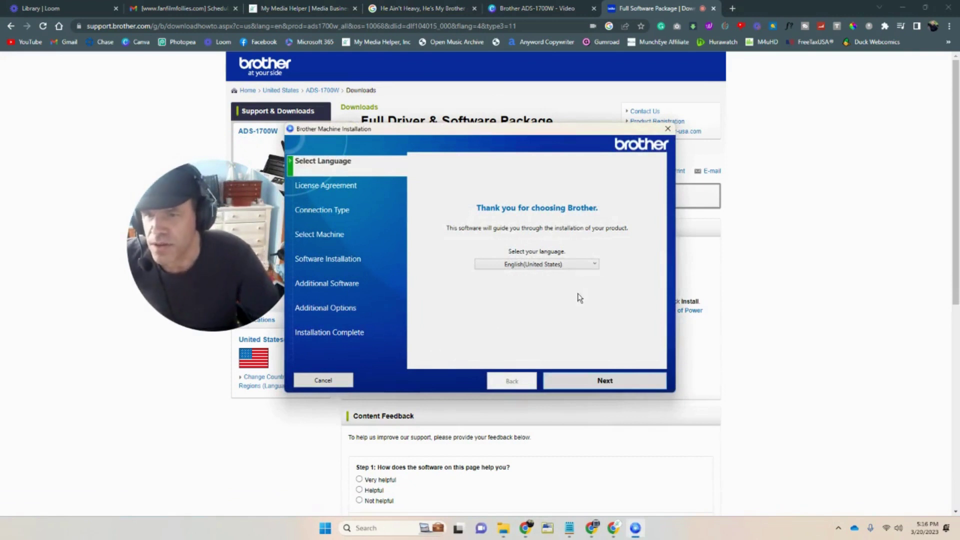
- Keep English(United States) as the installer language and accept the license agreement
{"action": "left_click", "coordinate": [592, 381]}
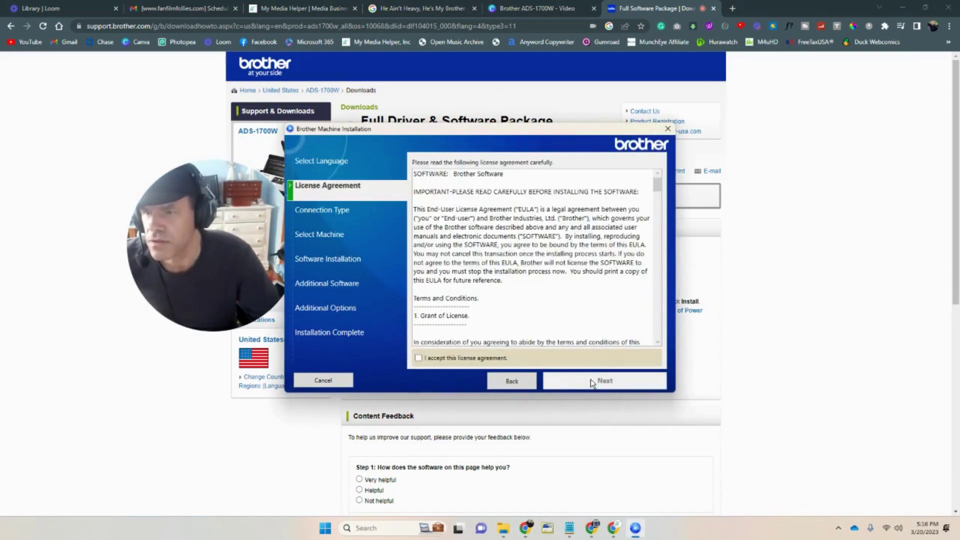
{"action": "left_click", "coordinate": [417, 357]}
{"action": "left_click", "coordinate": [611, 377]}
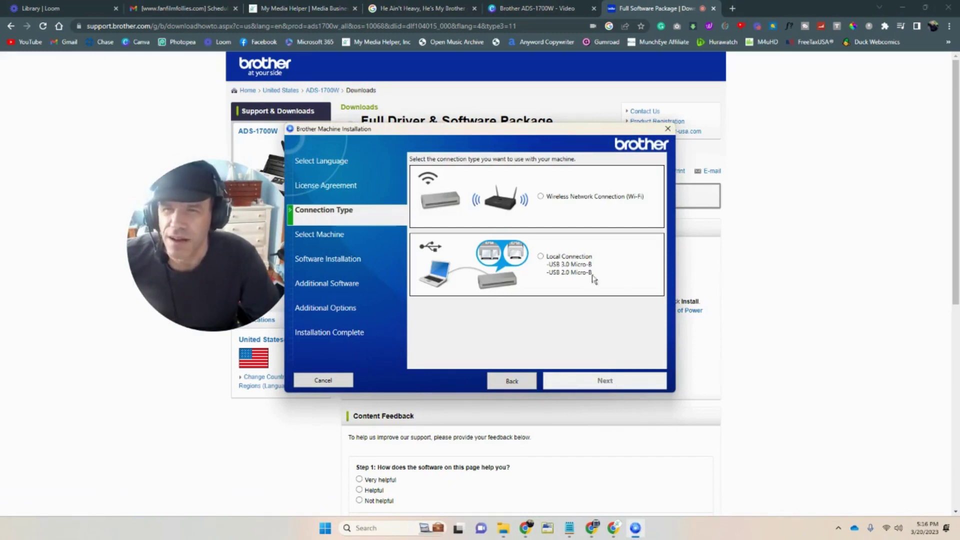
- Choose Wireless Network Connection (Wi-Fi) and set up the Brother ADS-1700W using the USB cable method
{"action": "left_click", "coordinate": [541, 197]}
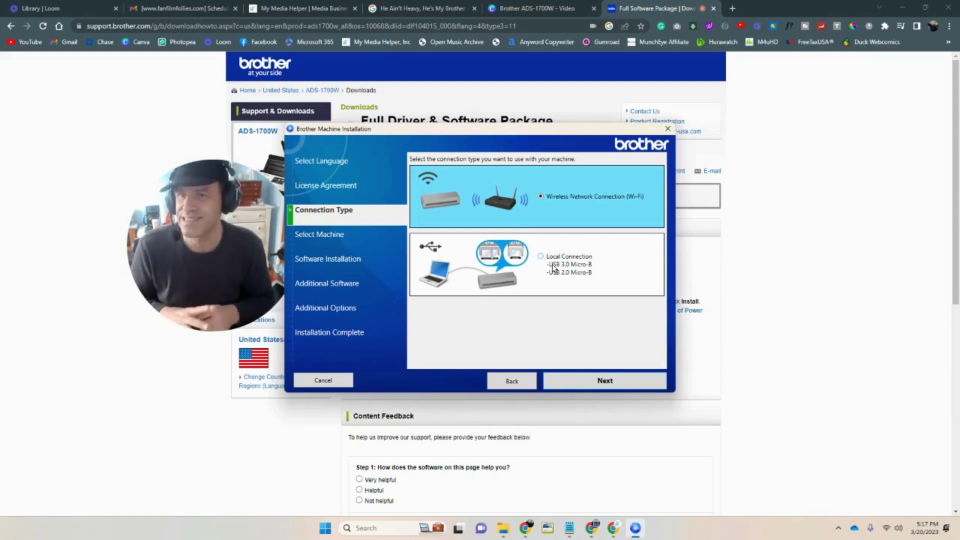
{"action": "left_click", "coordinate": [629, 379]}
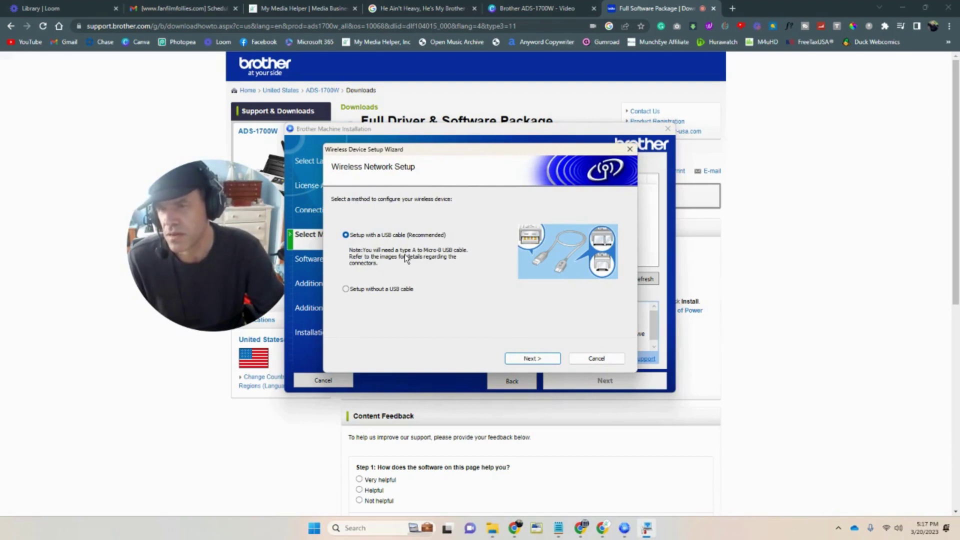
{"action": "left_click", "coordinate": [523, 359]}
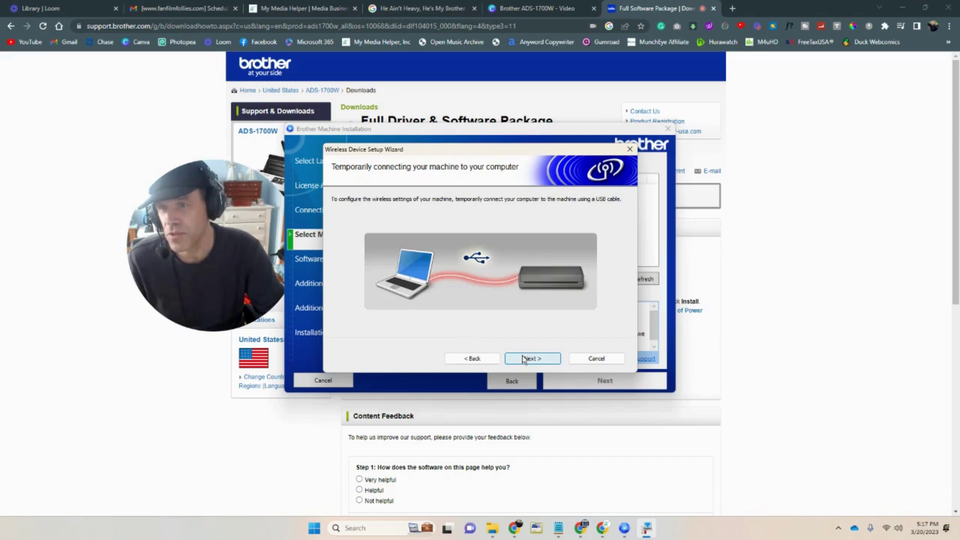
{"action": "left_click", "coordinate": [525, 359]}
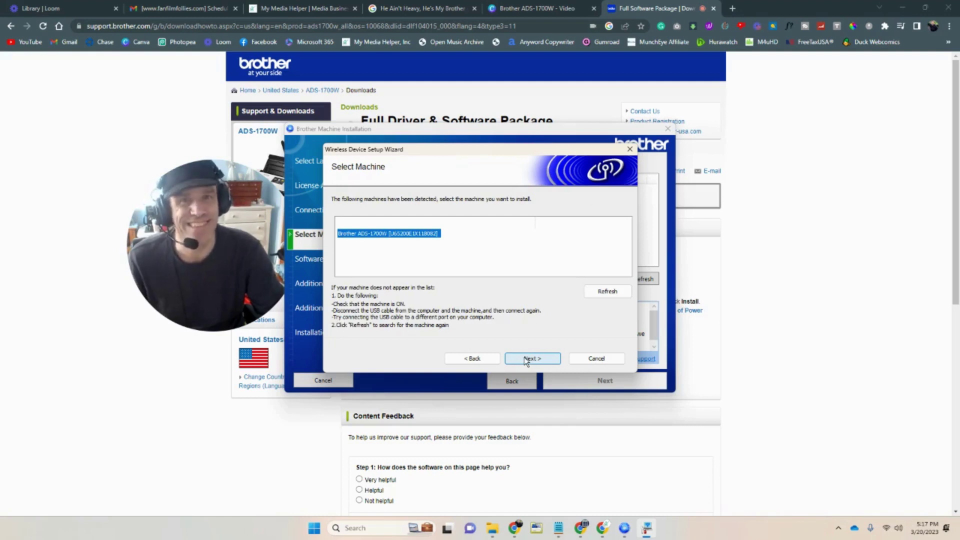
{"action": "left_click", "coordinate": [526, 361]}
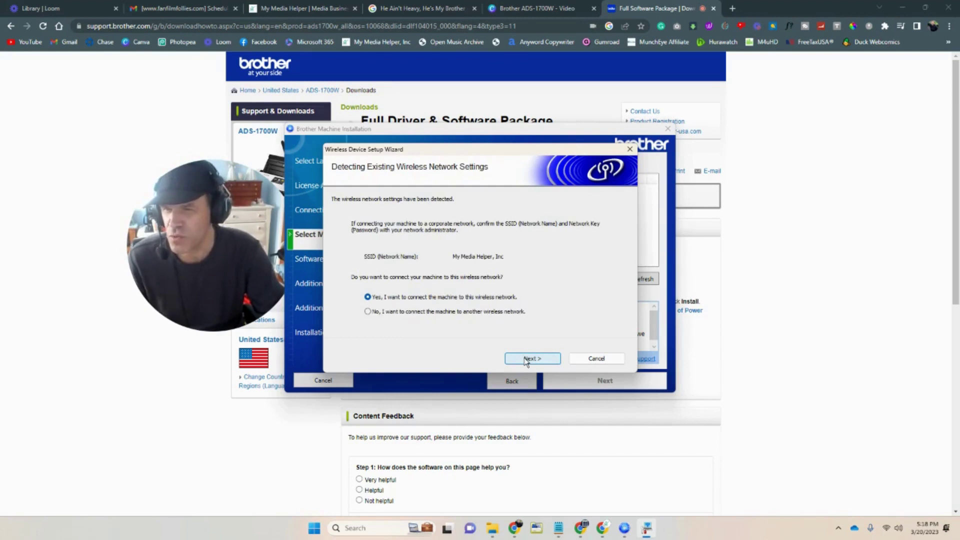
- Connect the scanner to the detected My Media Helper, Inc wireless network and complete the wireless setup wizard
{"action": "left_click", "coordinate": [526, 359]}
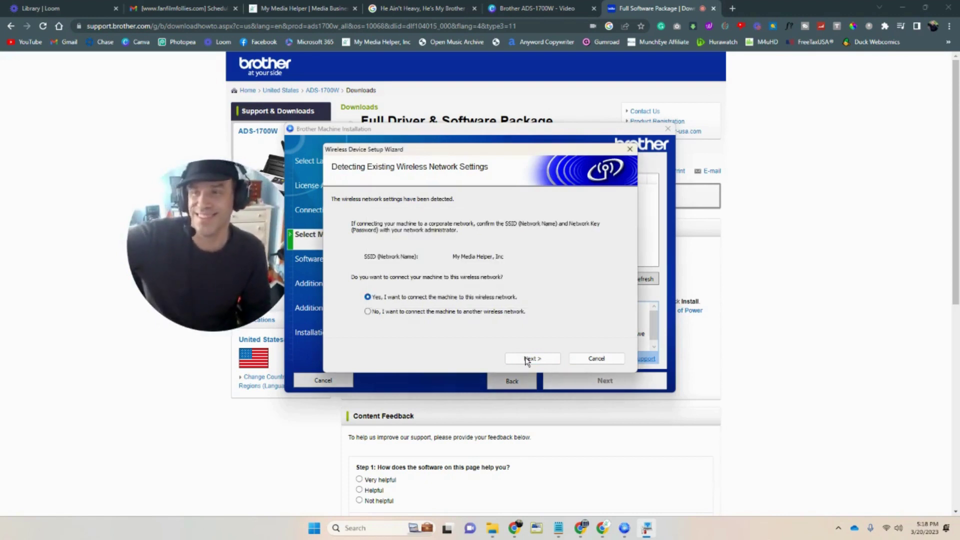
{"action": "left_click", "coordinate": [526, 360]}
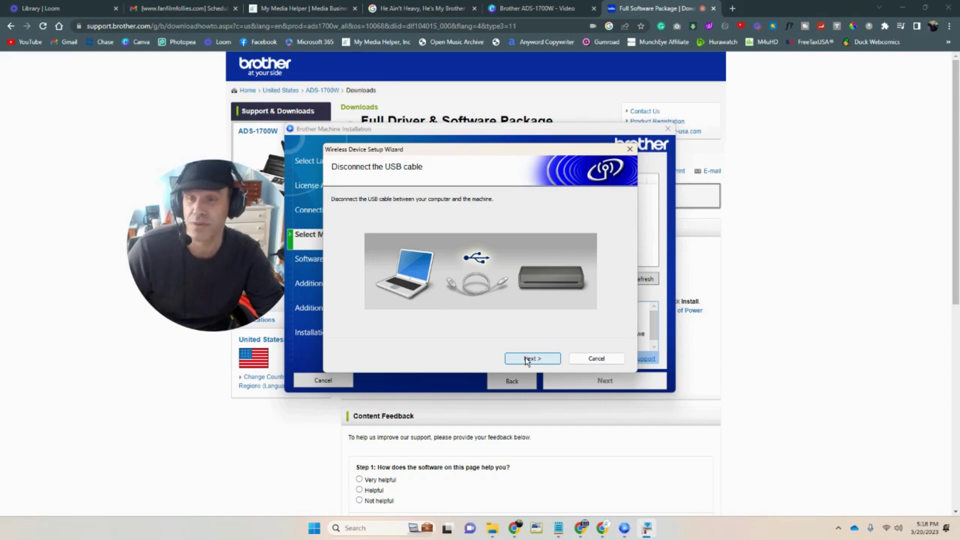
{"action": "left_click", "coordinate": [526, 360]}
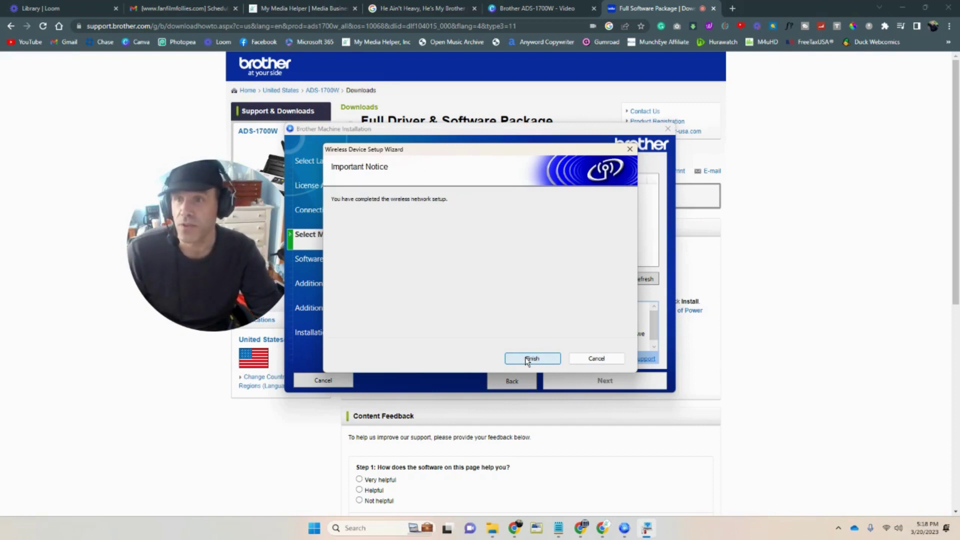
{"action": "left_click", "coordinate": [530, 359]}
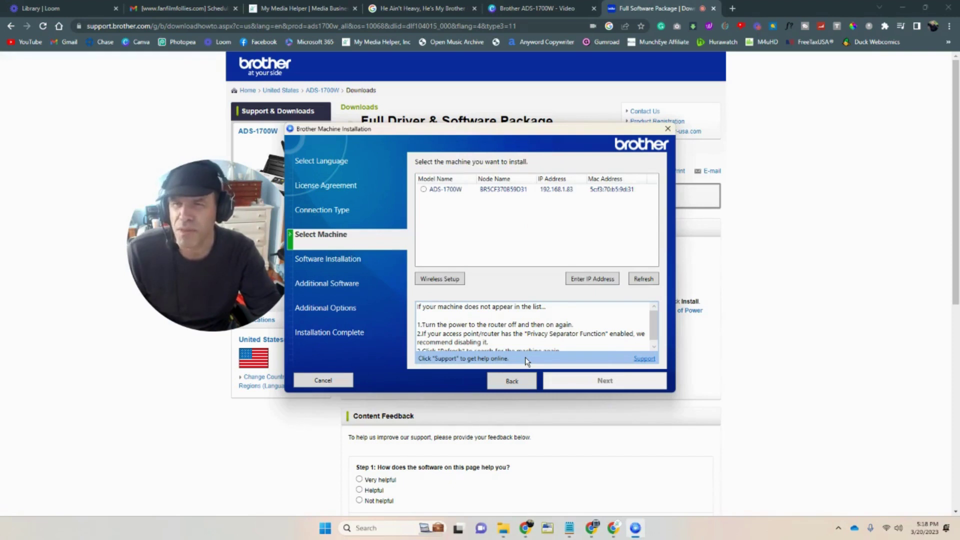
- Select the ADS-1700W as the machine to install and run the Standard (Recommended) installation
{"action": "left_click", "coordinate": [423, 189]}
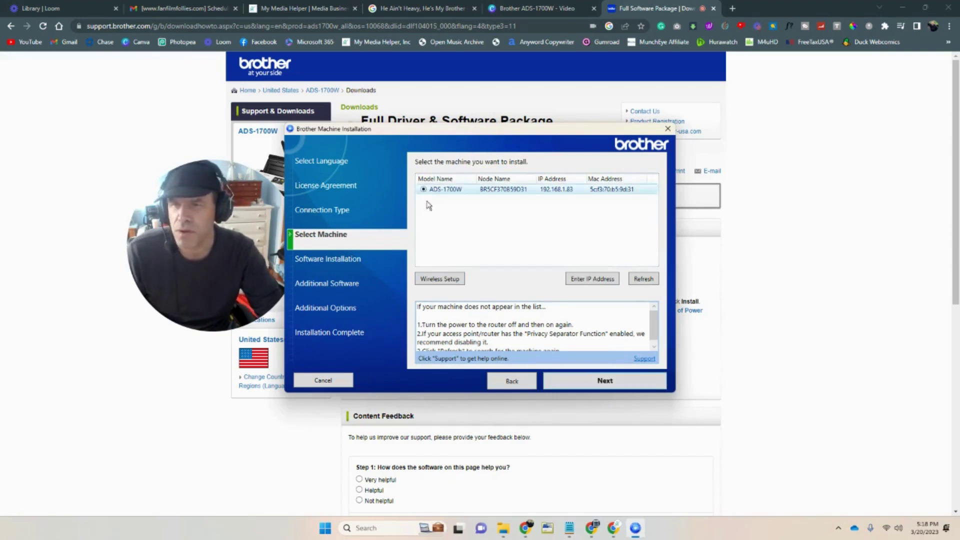
{"action": "left_click", "coordinate": [610, 388]}
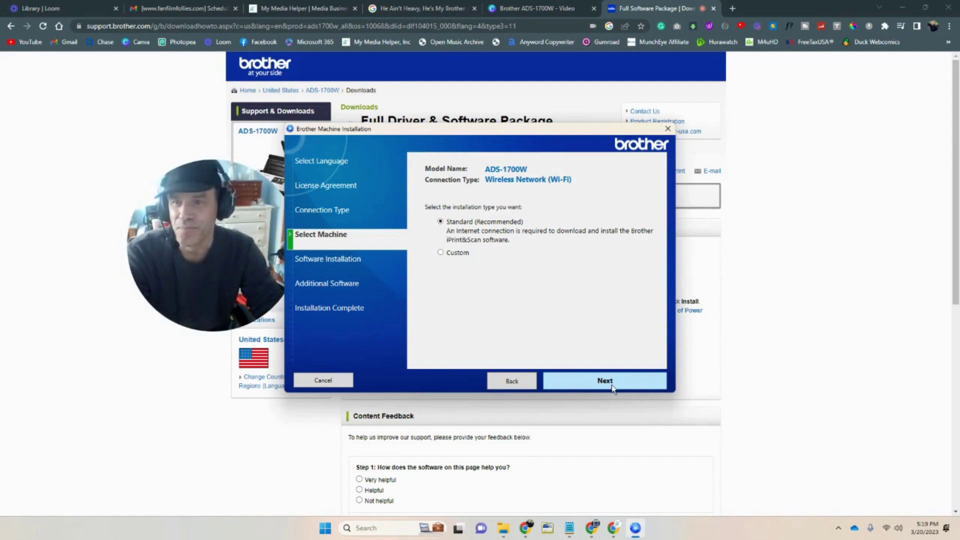
{"action": "left_click", "coordinate": [611, 389]}
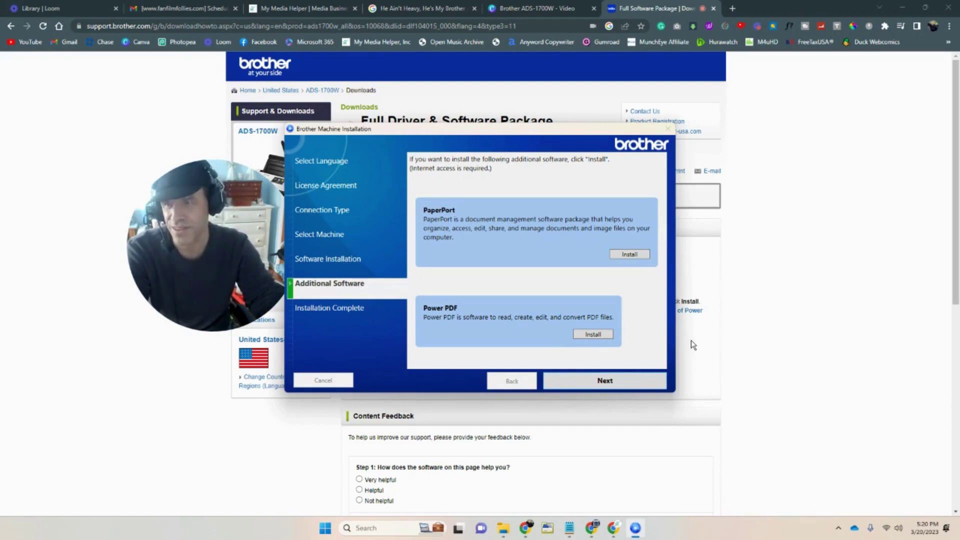
- Finish the installation without adding PaperPort or Power PDF, and accept the iPrint&Scan End-User License Agreement
{"action": "left_click", "coordinate": [614, 383]}
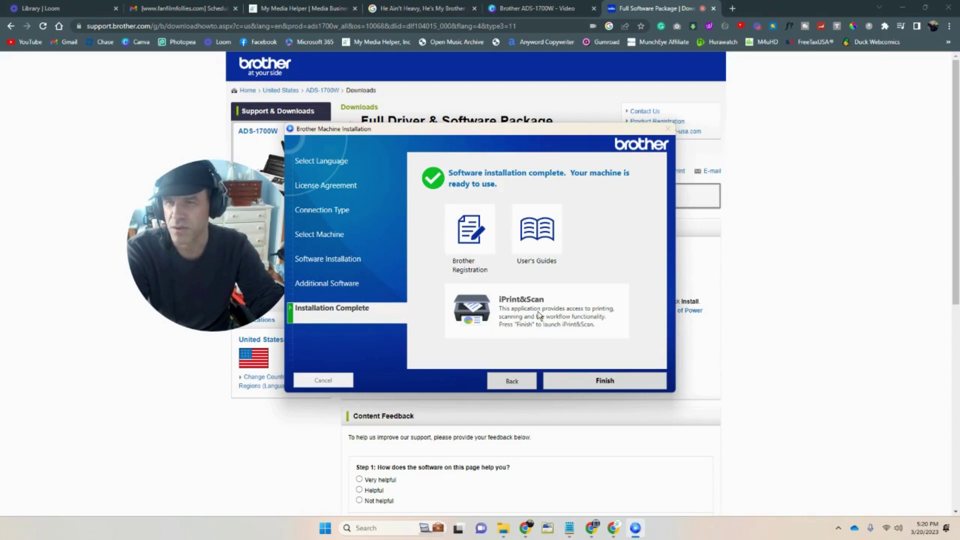
{"action": "left_click", "coordinate": [605, 381]}
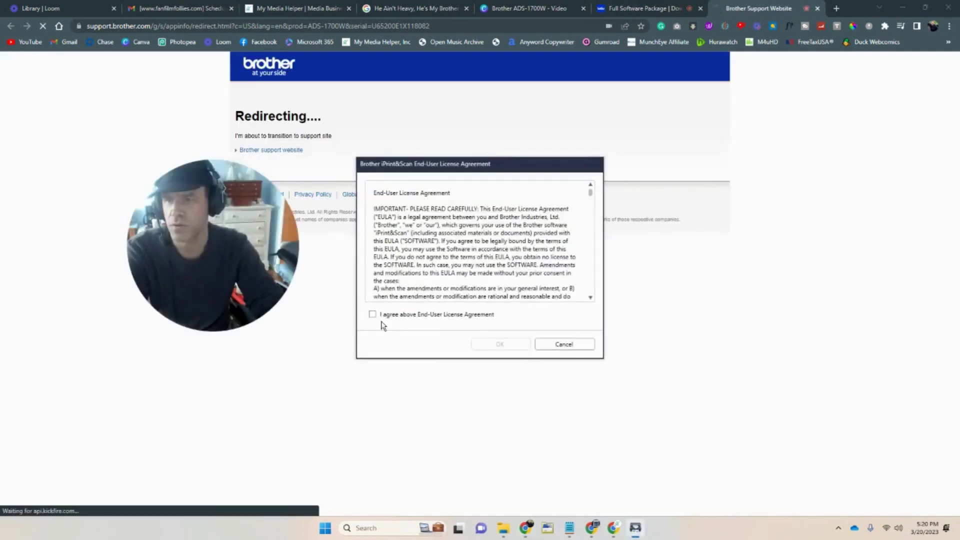
{"action": "left_click", "coordinate": [374, 314]}
{"action": "left_click", "coordinate": [496, 344]}
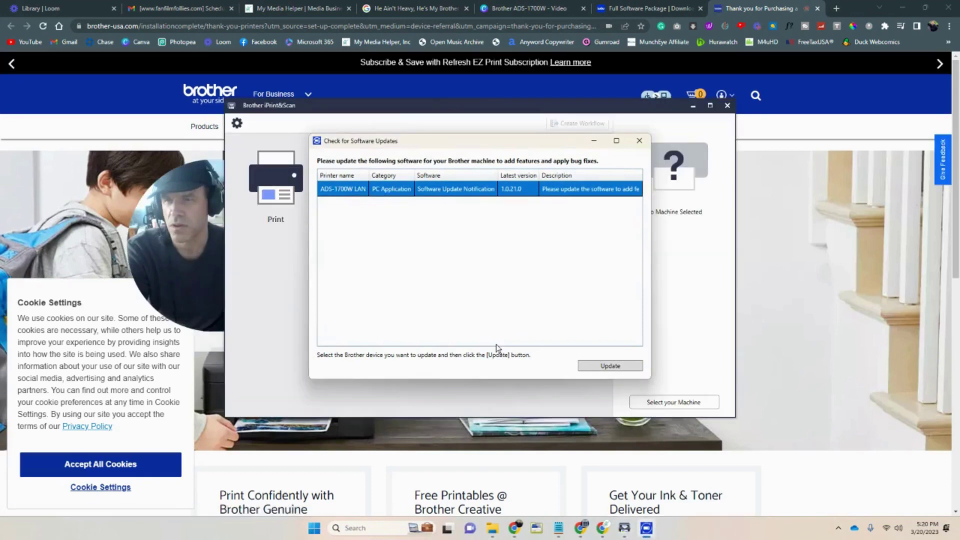
- Start the Software Update Notification update for the ADS-1700W and bring the iPrint&Scan window into clear view
{"action": "left_click", "coordinate": [614, 367]}
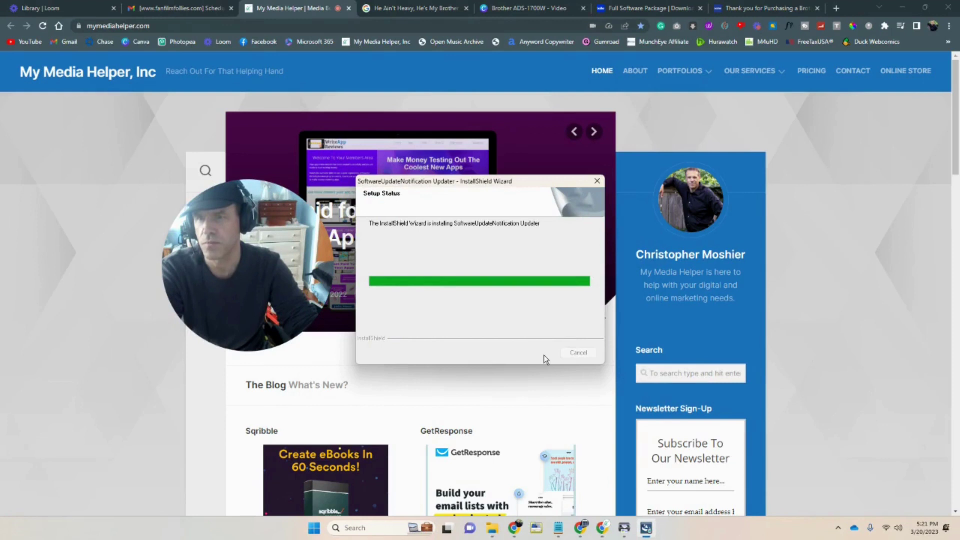
{"action": "left_click", "coordinate": [624, 529]}
{"action": "left_click_drag", "start_coordinate": [492, 107], "coordinate": [661, 181]}
{"action": "left_click", "coordinate": [375, 186]}
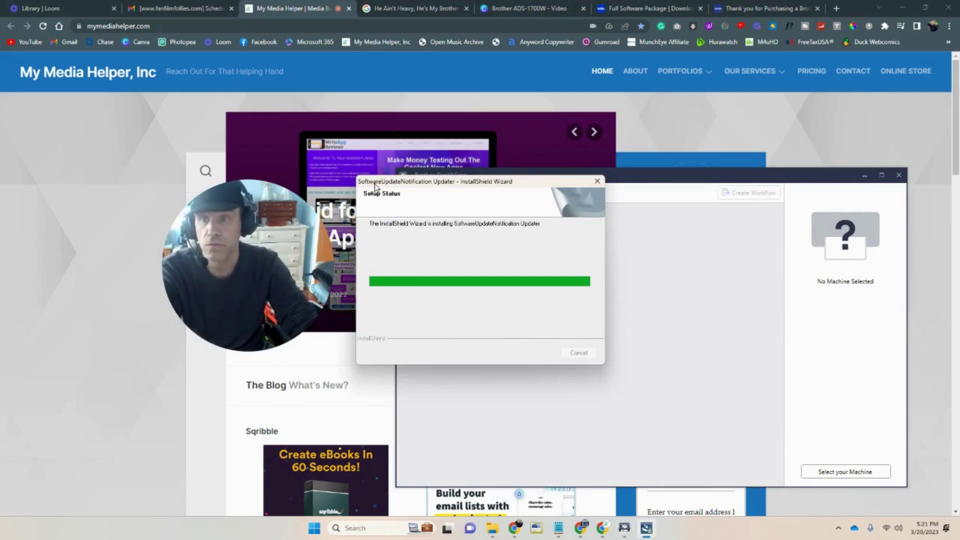
{"action": "left_click_drag", "start_coordinate": [412, 180], "coordinate": [675, 155]}
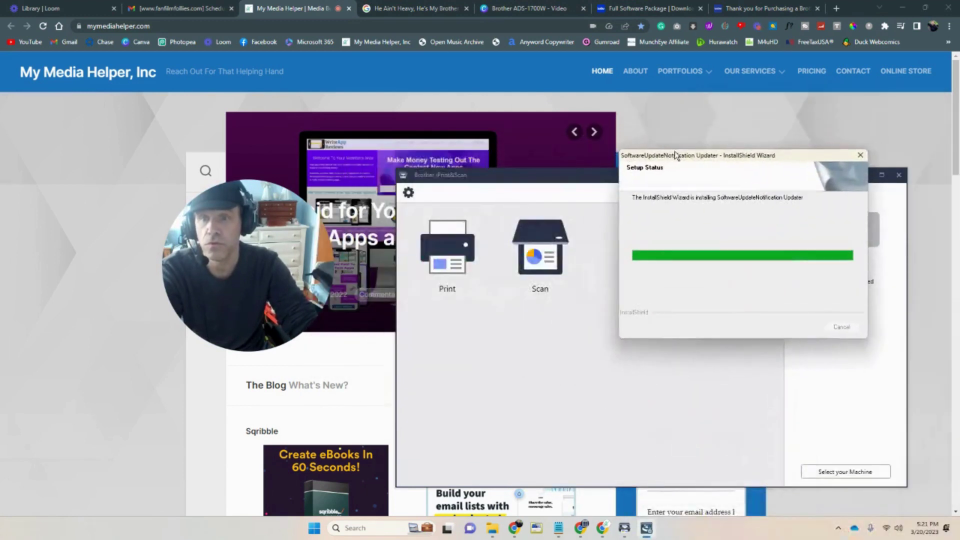
{"action": "left_click_drag", "start_coordinate": [543, 180], "coordinate": [515, 160]}
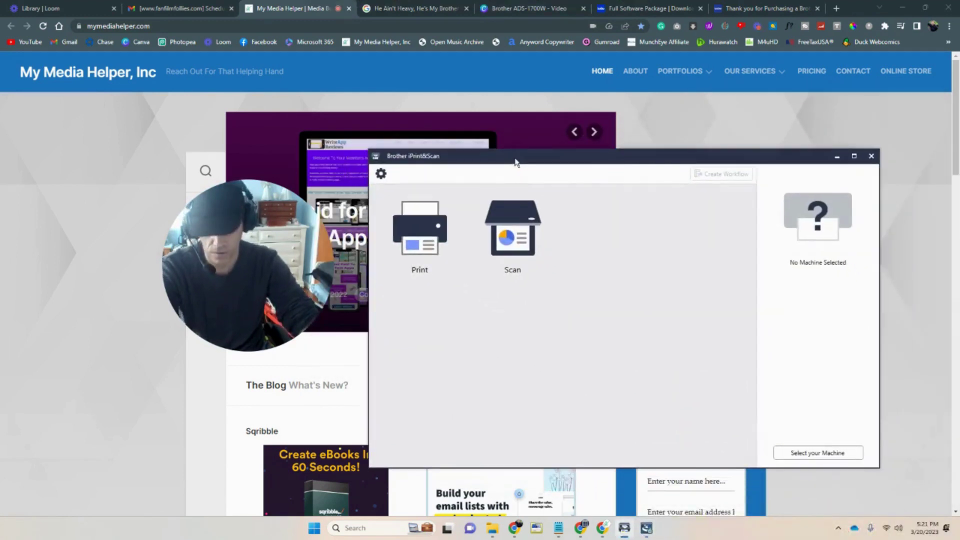
- Open the machine selection through the Scan function in iPrint&Scan and finish the updater's InstallShield wizard
{"action": "left_click", "coordinate": [517, 241]}
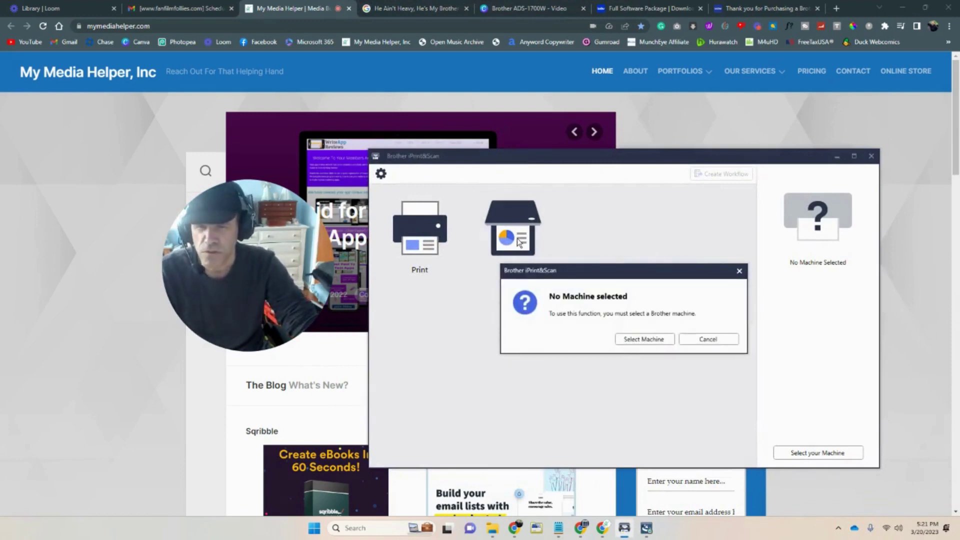
{"action": "left_click", "coordinate": [653, 339]}
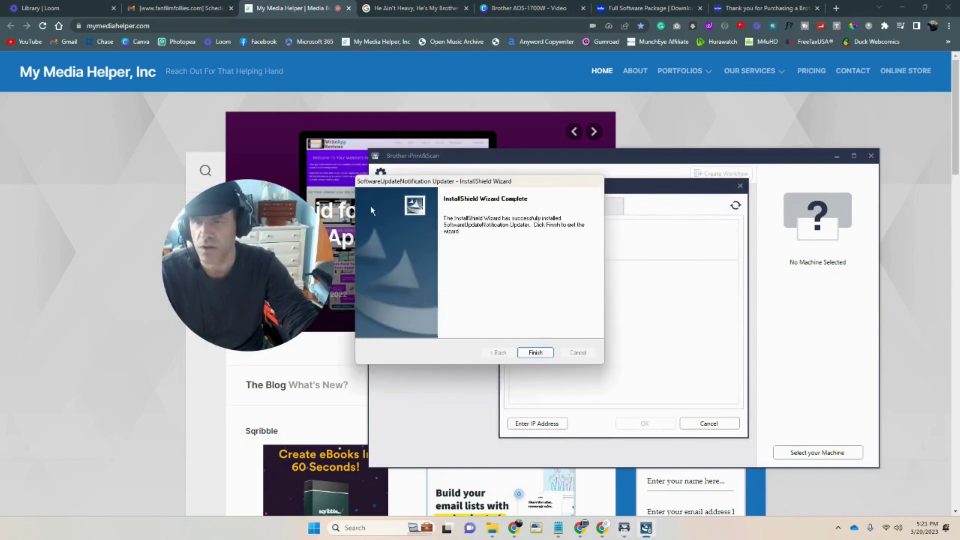
{"action": "left_click", "coordinate": [533, 352]}
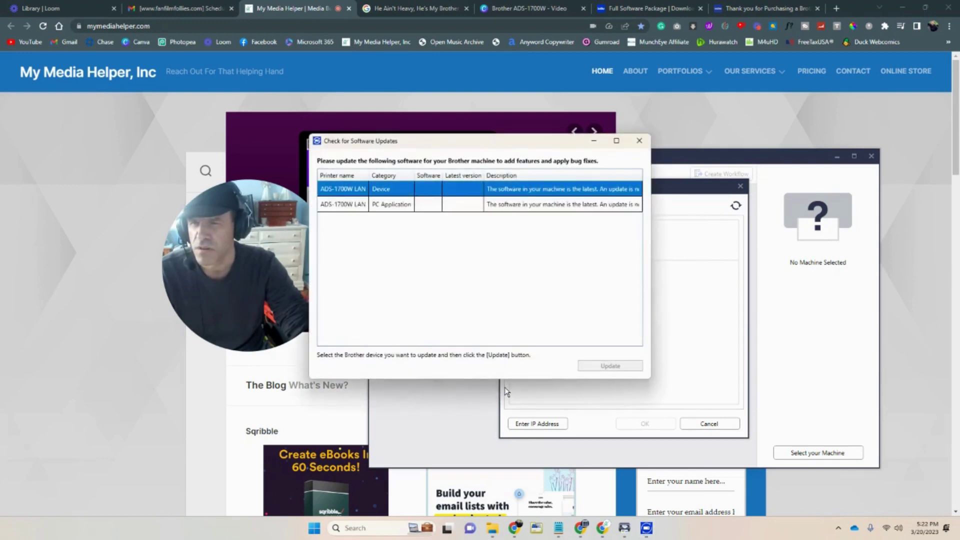
- Check the update descriptions for the ADS-1700W LAN Device and PC Application entries, and close the software update check
{"action": "left_click", "coordinate": [529, 208]}
{"action": "left_click", "coordinate": [526, 191]}
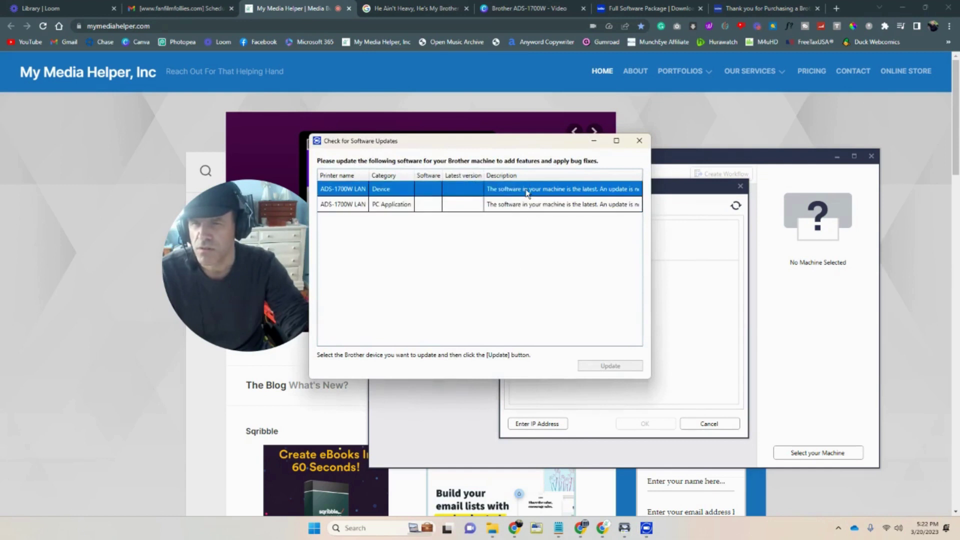
{"action": "left_click", "coordinate": [502, 210]}
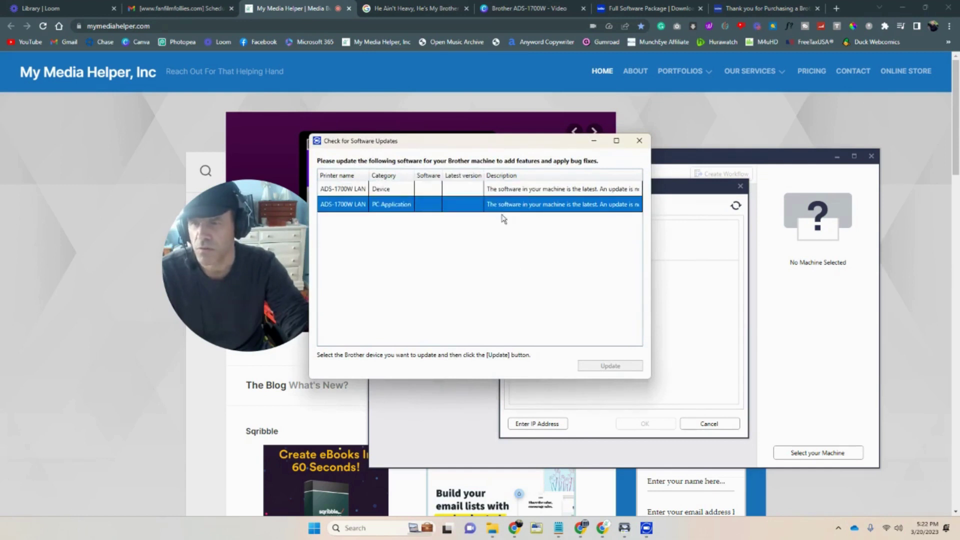
{"action": "left_click", "coordinate": [500, 192]}
{"action": "left_click", "coordinate": [503, 207]}
{"action": "left_click", "coordinate": [501, 193]}
{"action": "left_click", "coordinate": [503, 207]}
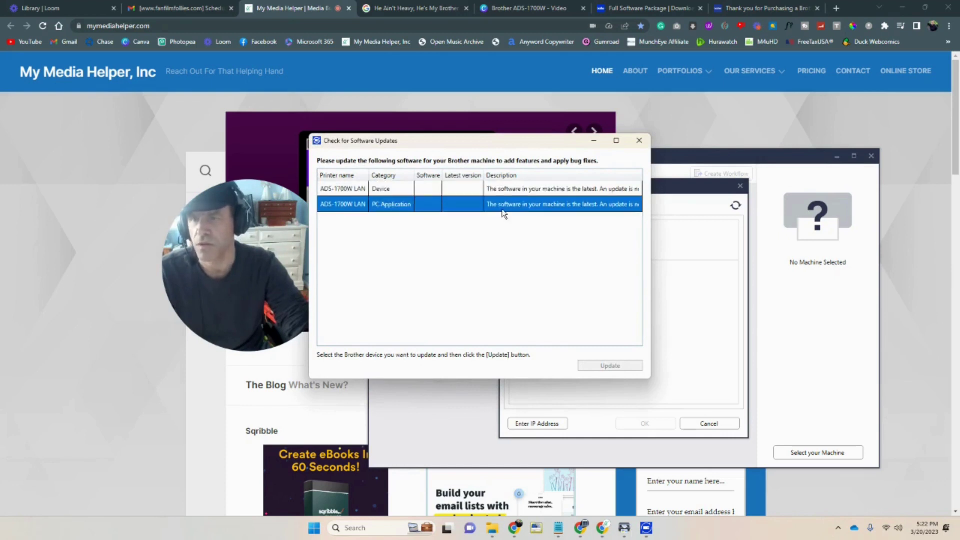
{"action": "left_click", "coordinate": [639, 140]}
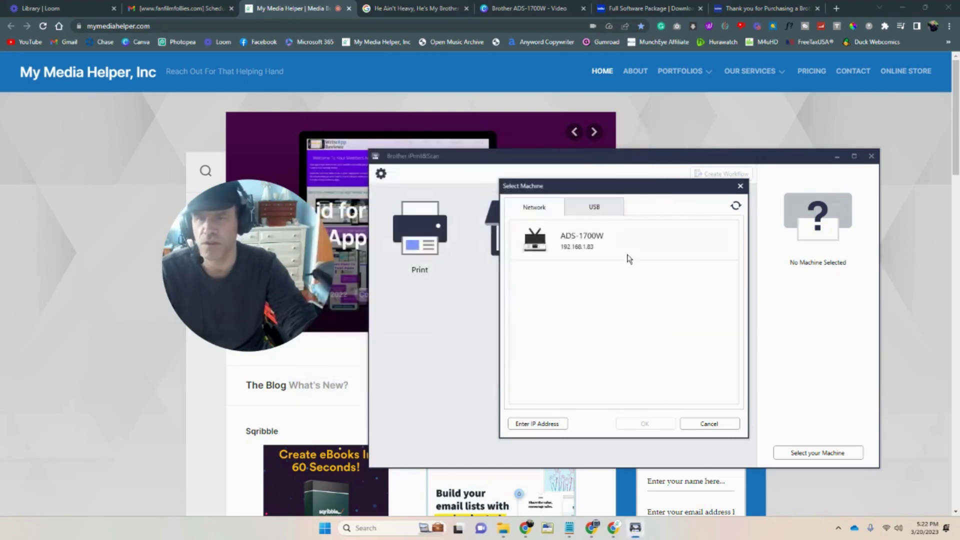
- Select the ADS-1700W from the network machines as the iPrint&Scan machine and acknowledge its available functions
{"action": "left_click", "coordinate": [594, 207]}
{"action": "left_click", "coordinate": [533, 208]}
{"action": "left_click", "coordinate": [586, 251]}
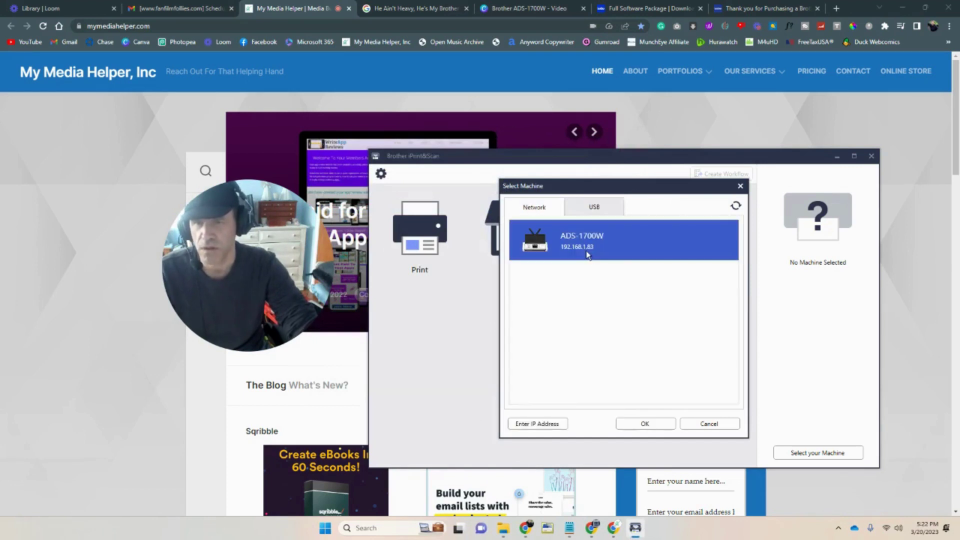
{"action": "left_click", "coordinate": [635, 428]}
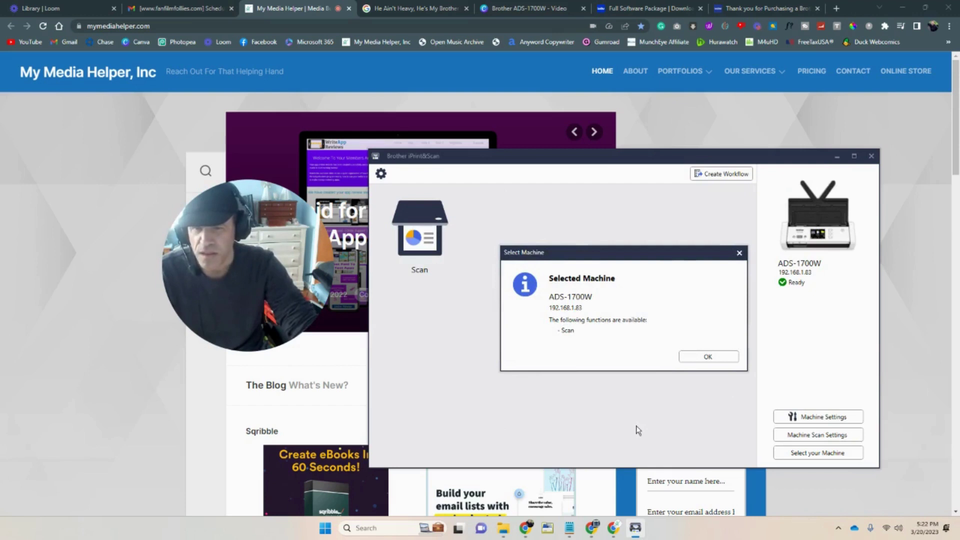
{"action": "left_click", "coordinate": [705, 364]}
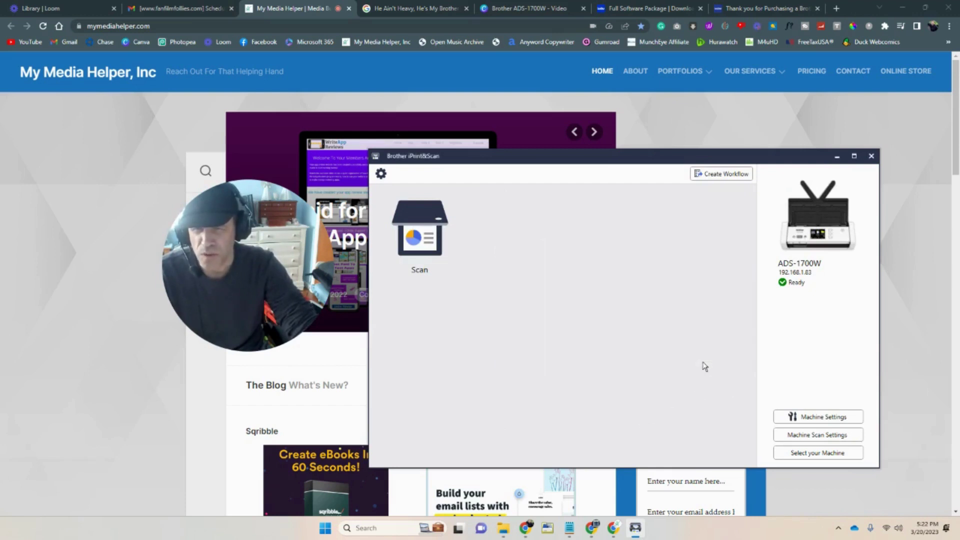
- Scan the document loaded in the ADS-1700W's feeder with the current scan settings
{"action": "left_click", "coordinate": [413, 220]}
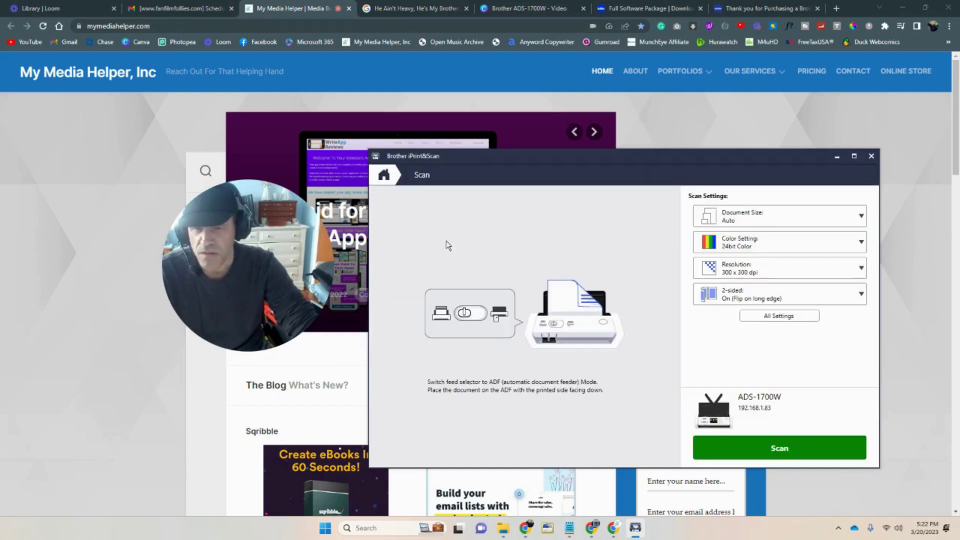
{"action": "left_click", "coordinate": [745, 449]}
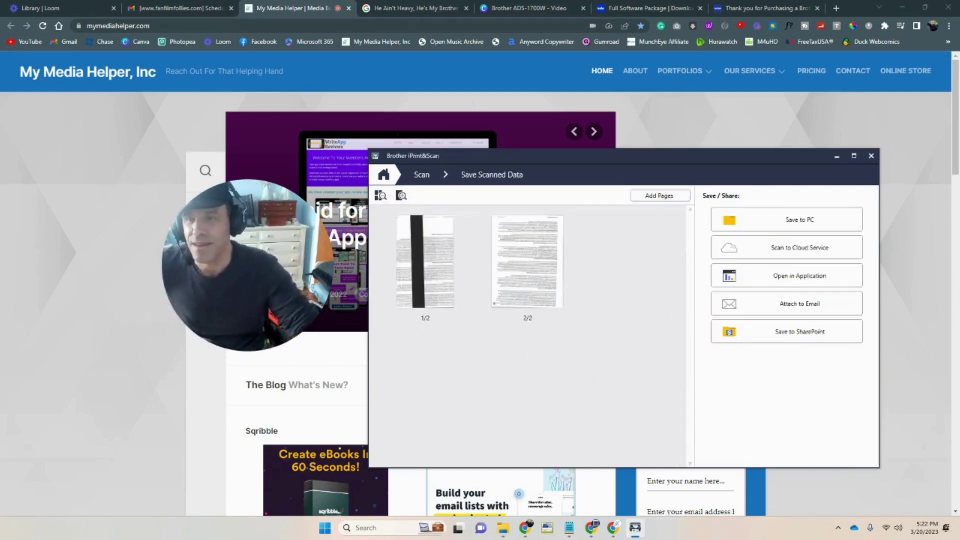
{"action": "mouse_move", "coordinate": [415, 308]}
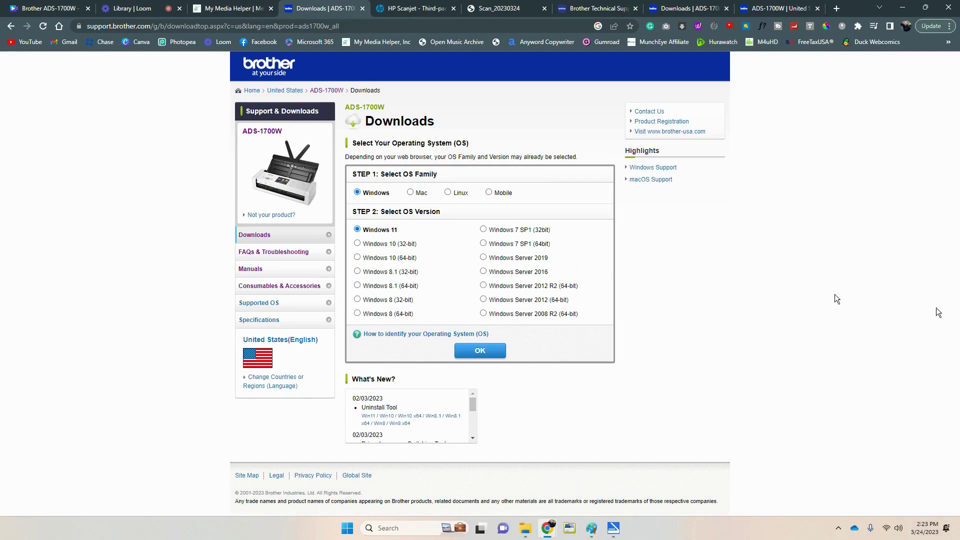
- In Chrome, review the Scan_20230324 PDF, the HP Scanjet third-party software article, the ADS-1700W support pages and Brother's contact options
{"action": "left_click", "coordinate": [597, 8]}
{"action": "left_click", "coordinate": [494, 8]}
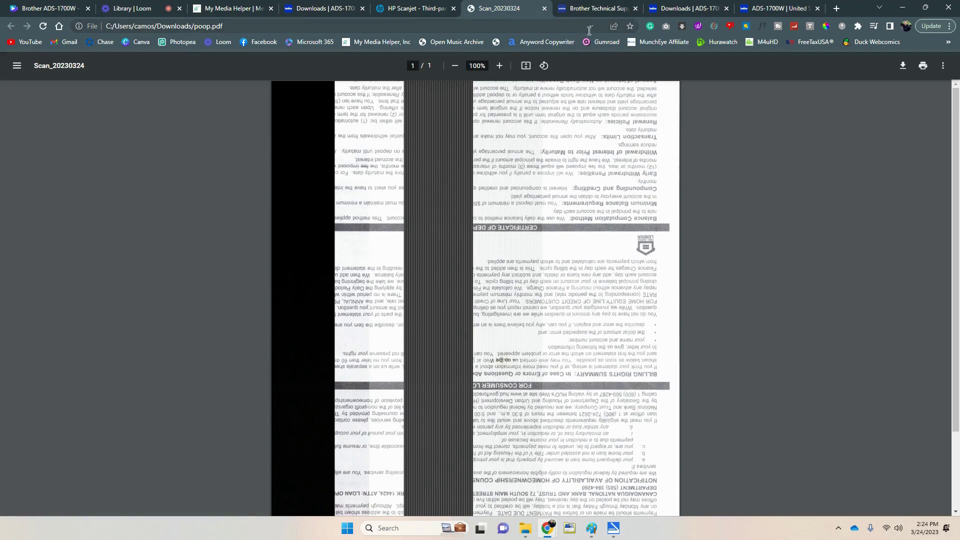
{"action": "left_click", "coordinate": [412, 7]}
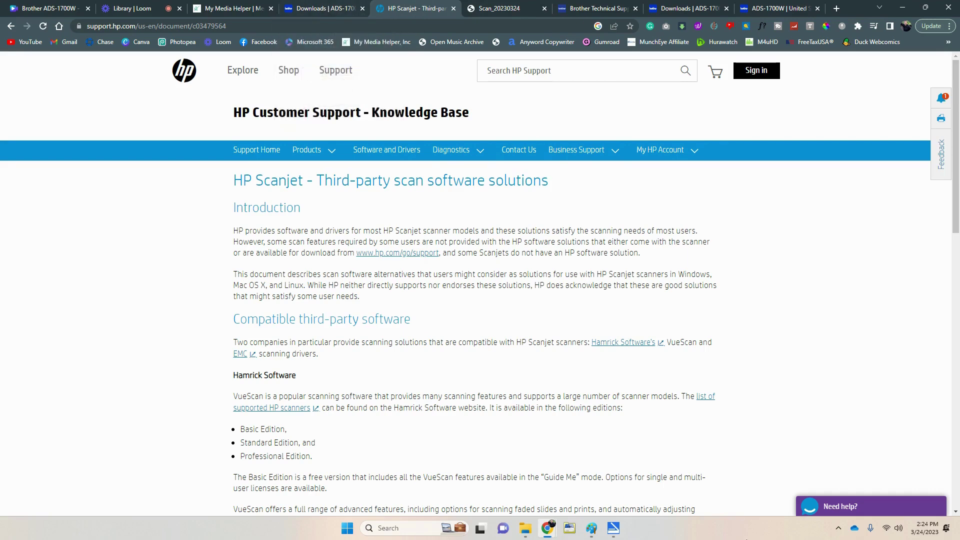
{"action": "left_click", "coordinate": [306, 7]}
{"action": "left_click", "coordinate": [754, 19]}
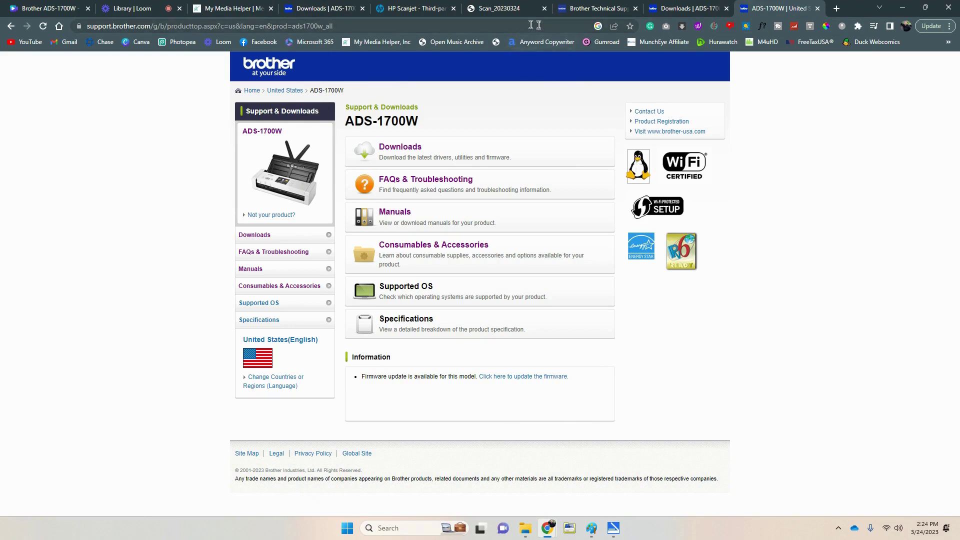
{"action": "mouse_move", "coordinate": [577, 11]}
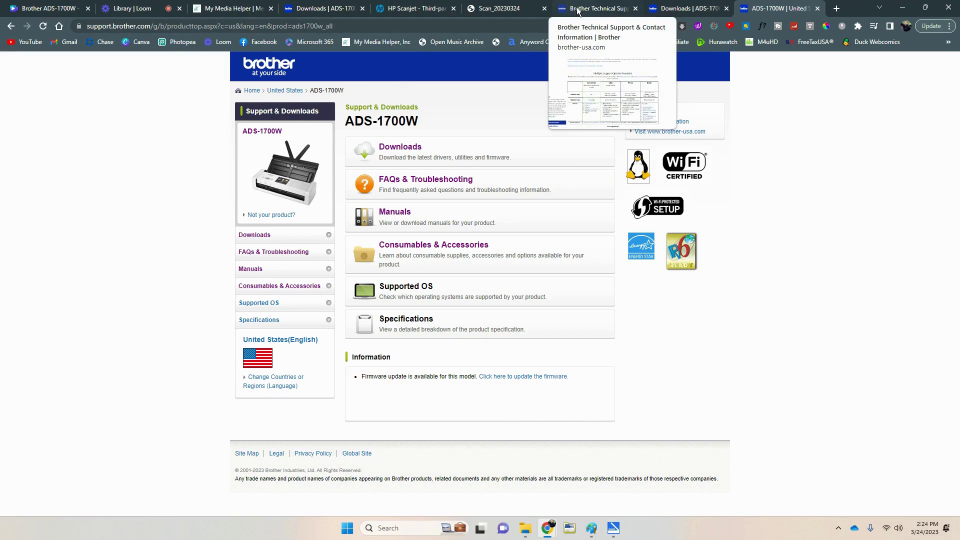
{"action": "left_click", "coordinate": [576, 11]}
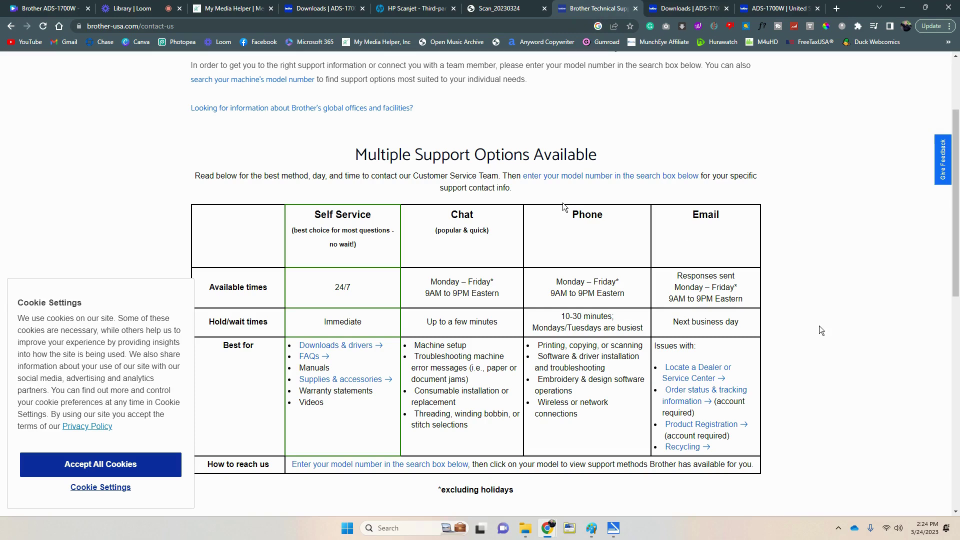
{"action": "left_click", "coordinate": [409, 6]}
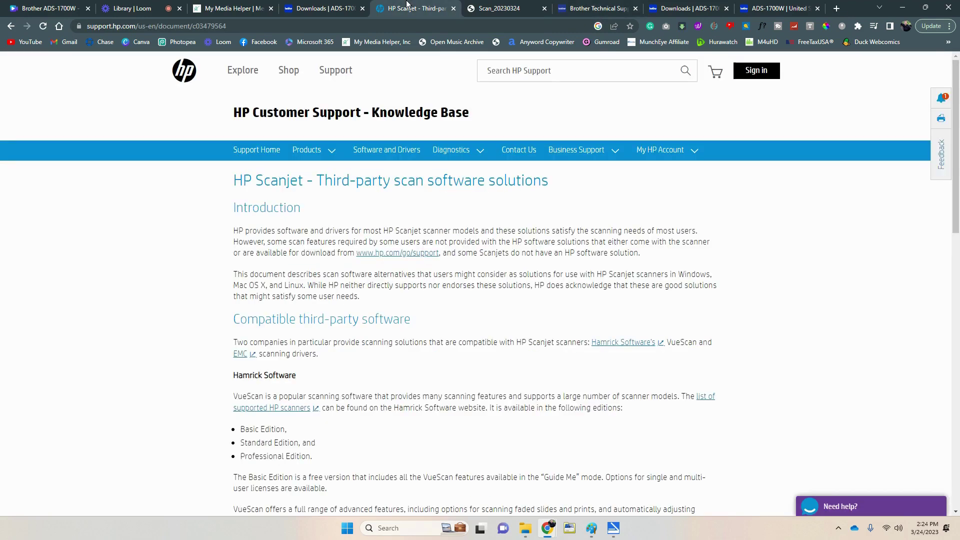
{"action": "left_click", "coordinate": [323, 8]}
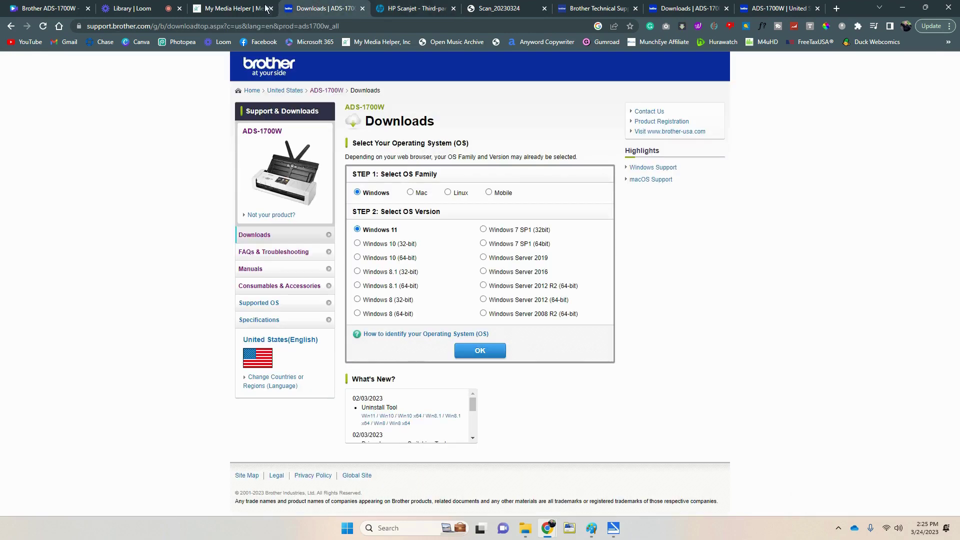
{"action": "left_click", "coordinate": [230, 7]}
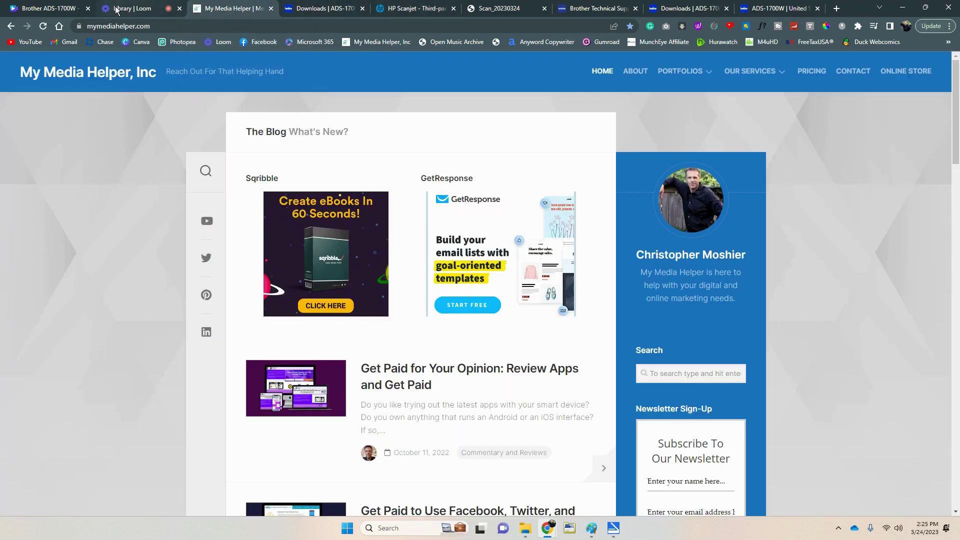
{"action": "left_click", "coordinate": [142, 10]}
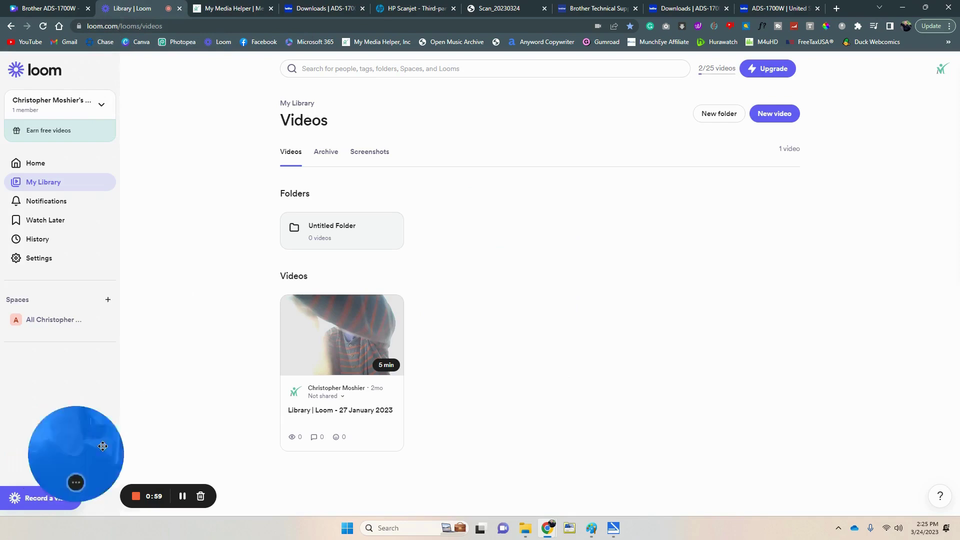
{"action": "left_click_drag", "start_coordinate": [50, 448], "coordinate": [704, 241]}
{"action": "left_click", "coordinate": [229, 8]}
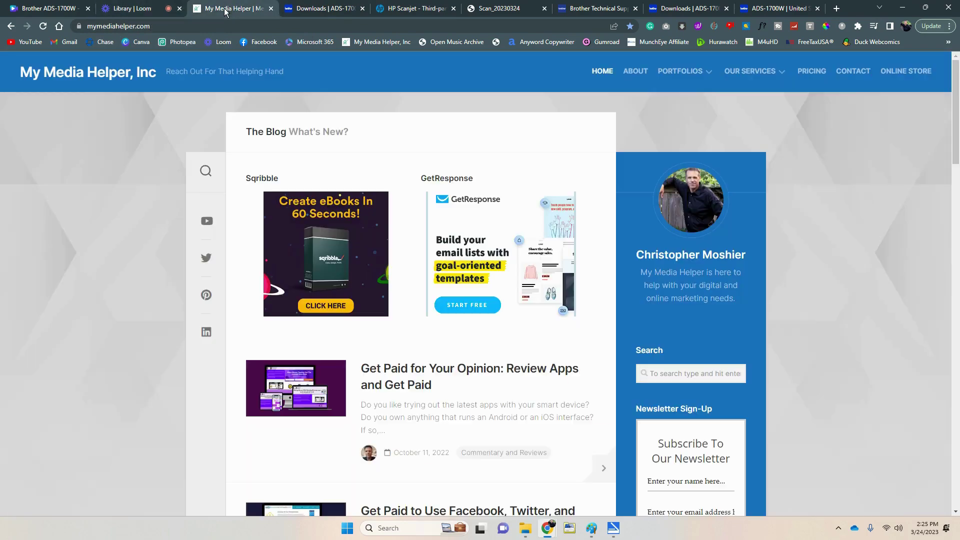
{"action": "left_click", "coordinate": [310, 10]}
{"action": "left_click", "coordinate": [410, 10]}
{"action": "left_click", "coordinate": [502, 10]}
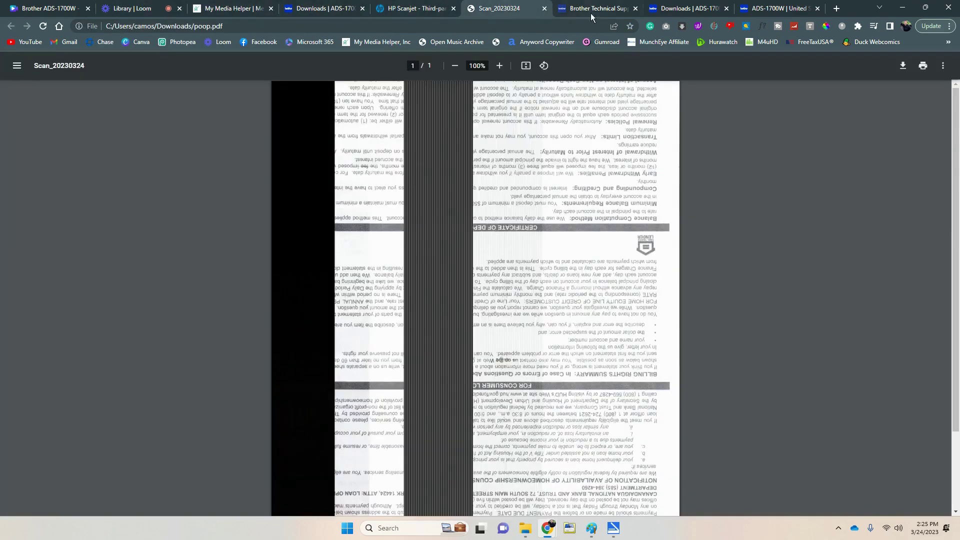
{"action": "left_click", "coordinate": [553, 13]}
{"action": "key", "text": "ctrl+2"}
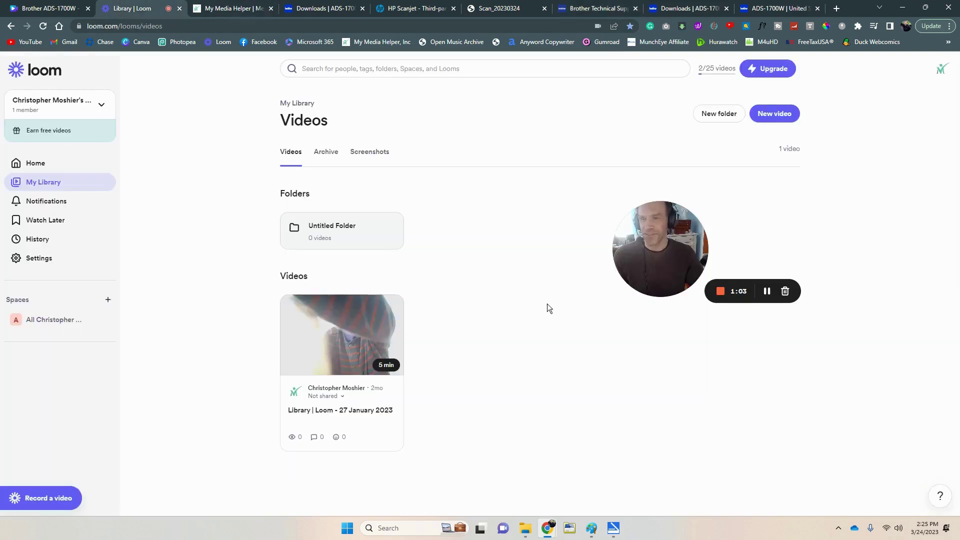